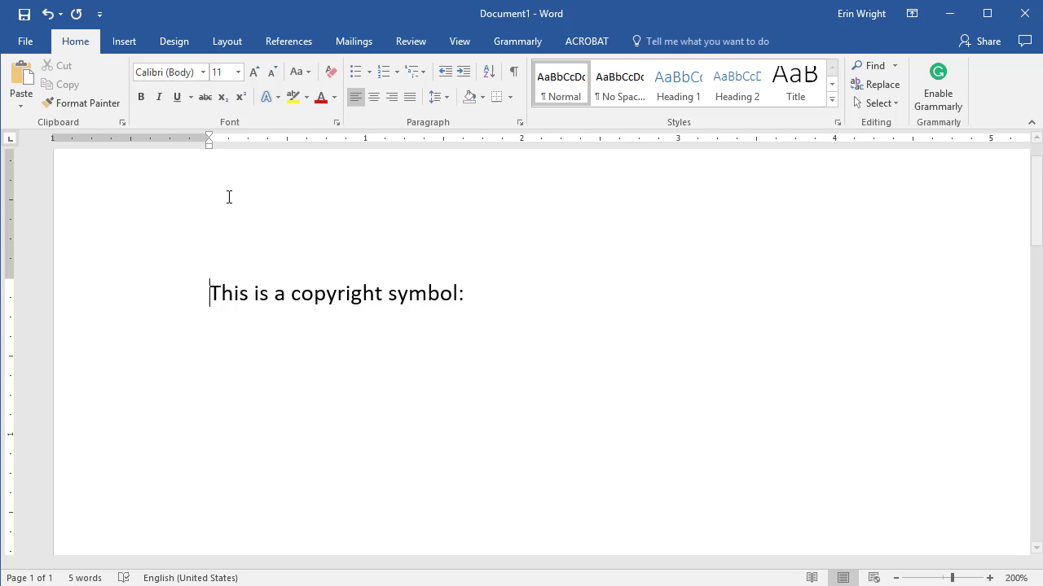
# Insert the Copyright character © after 'This is a copyright symbol:' from the Special Characters list.
pyautogui.click(474, 297)
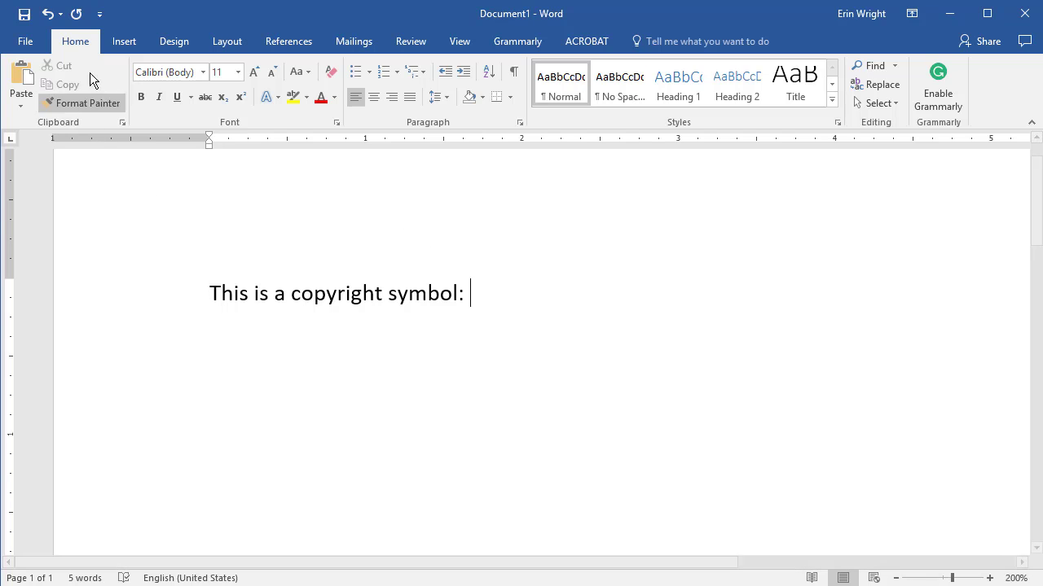
pyautogui.click(113, 45)
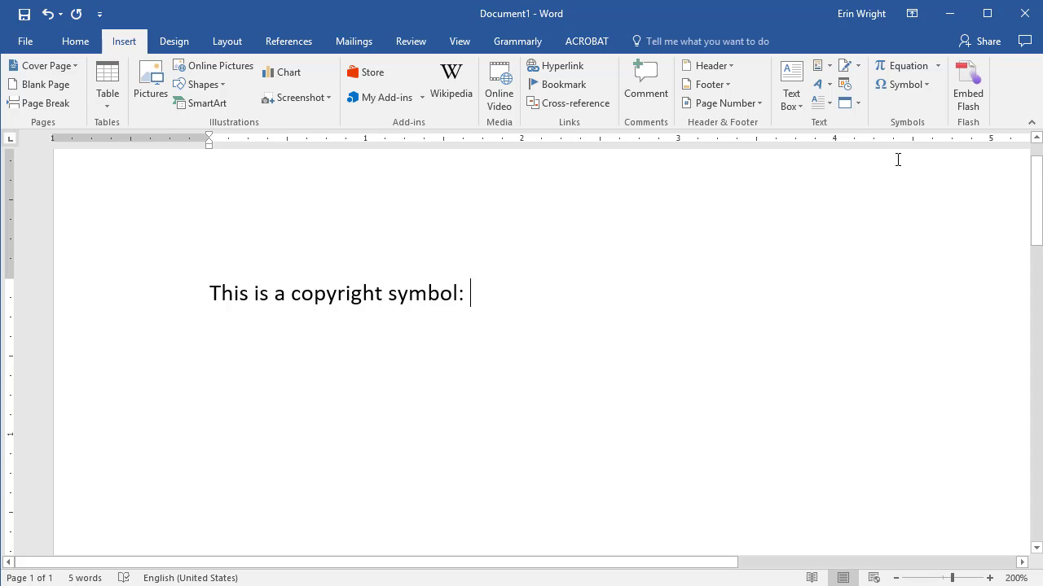
pyautogui.click(905, 84)
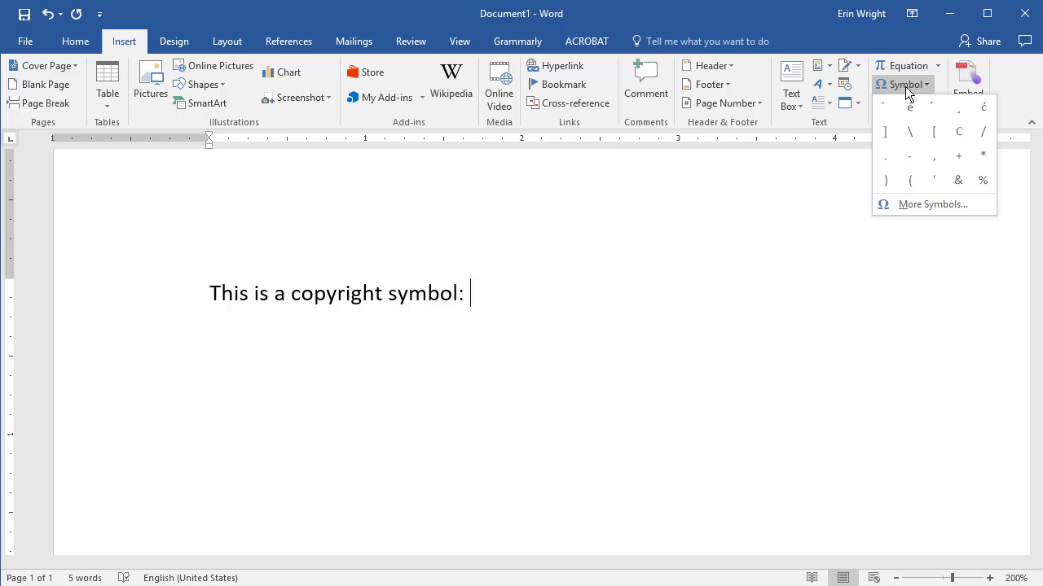
pyautogui.click(907, 208)
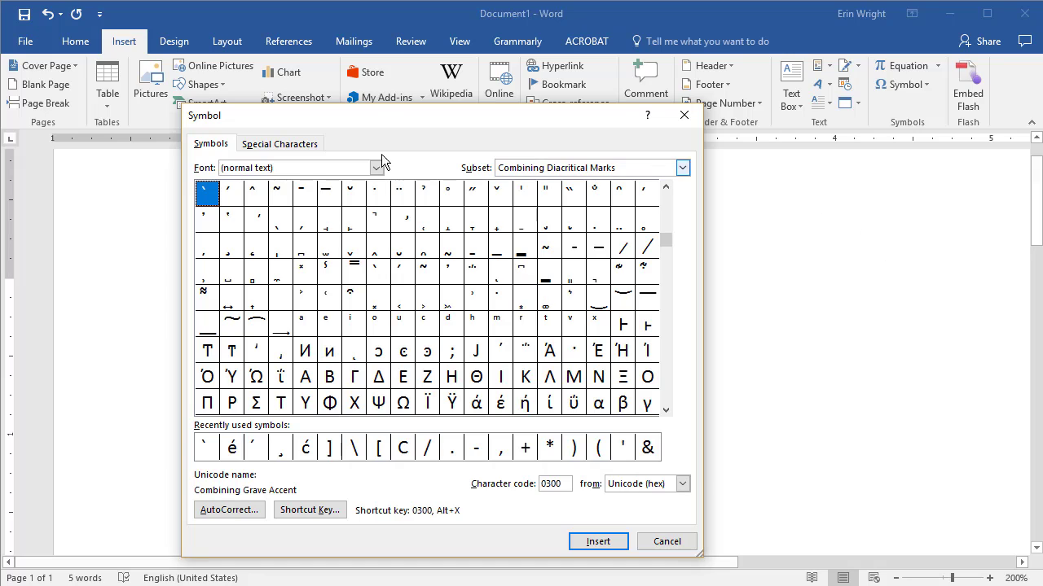
pyautogui.click(298, 147)
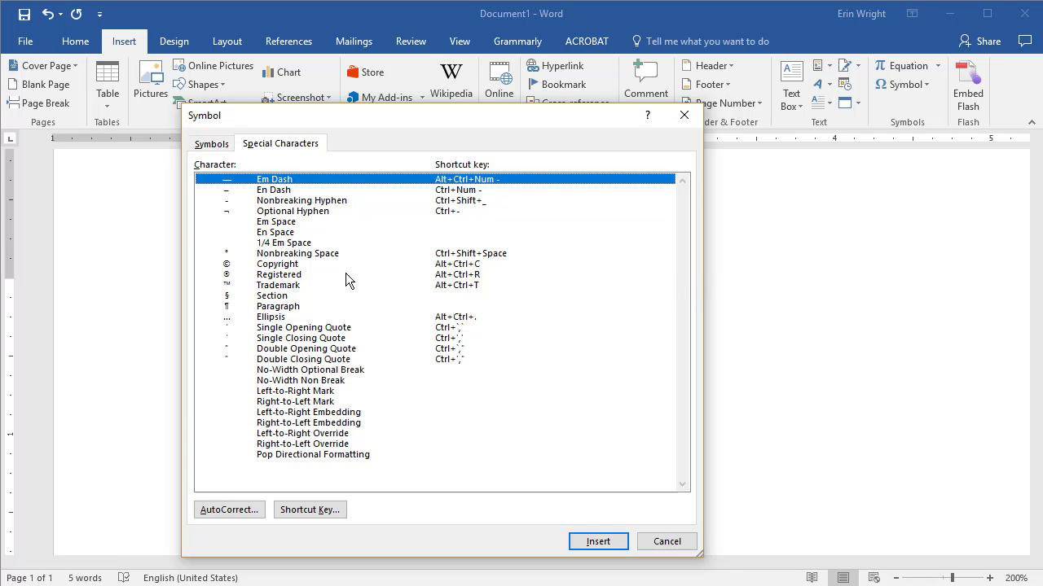
pyautogui.click(286, 266)
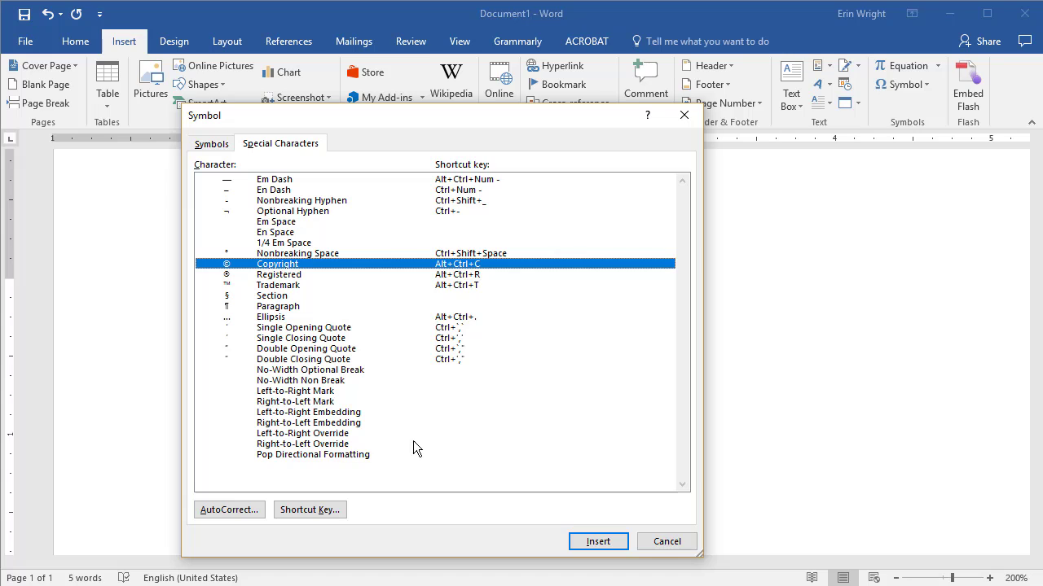
pyautogui.click(600, 544)
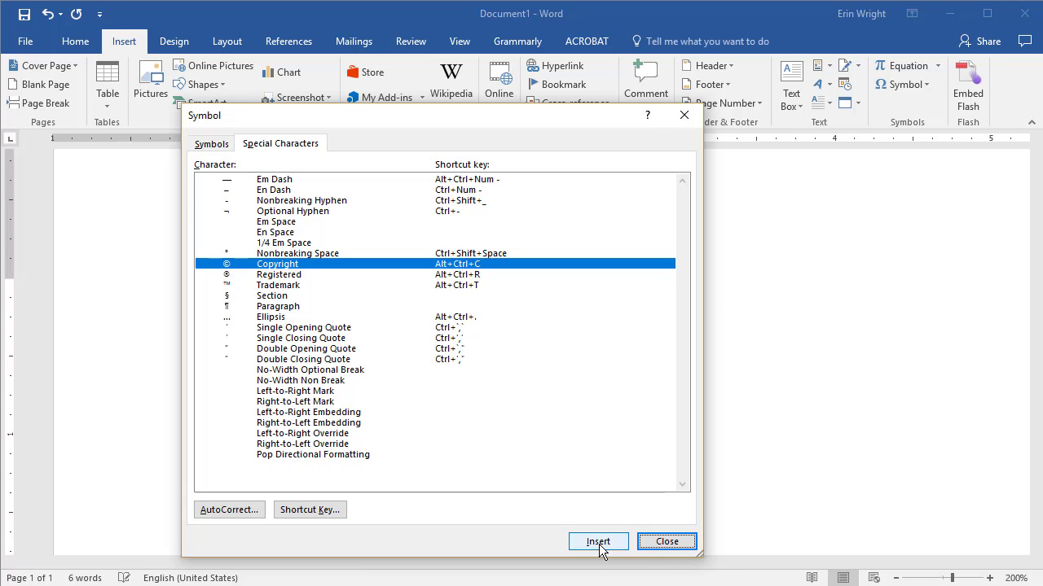
# Close the Symbol dialog, reopen it on Special Characters, and drag it aside to reveal the text.
pyautogui.click(654, 544)
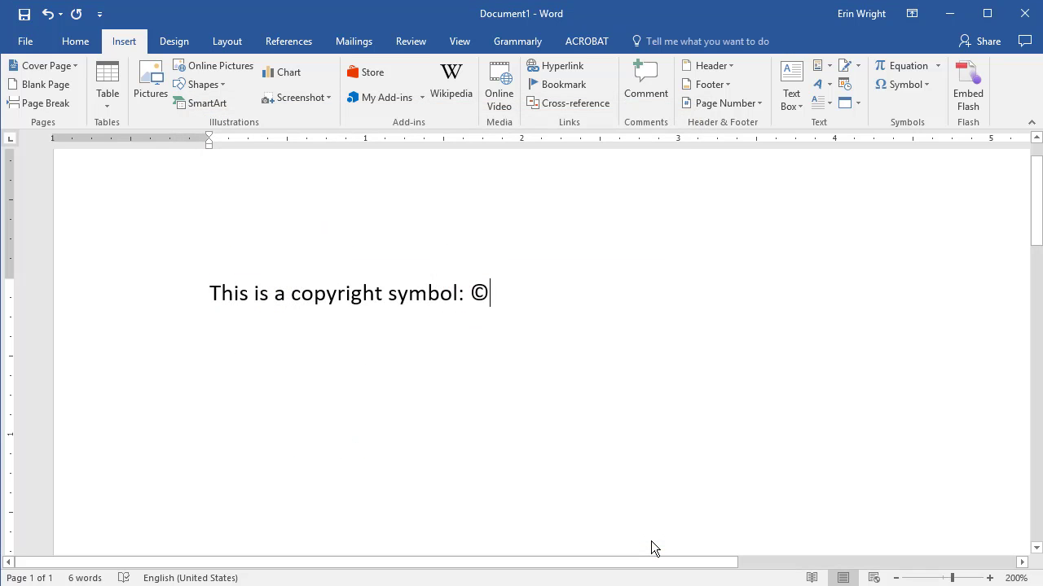
pyautogui.click(899, 83)
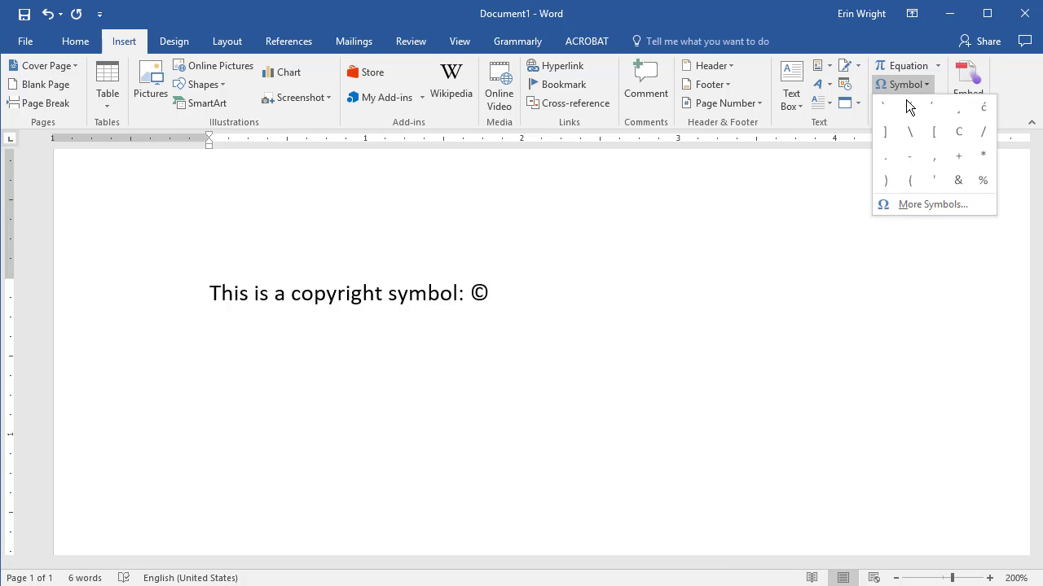
pyautogui.click(906, 208)
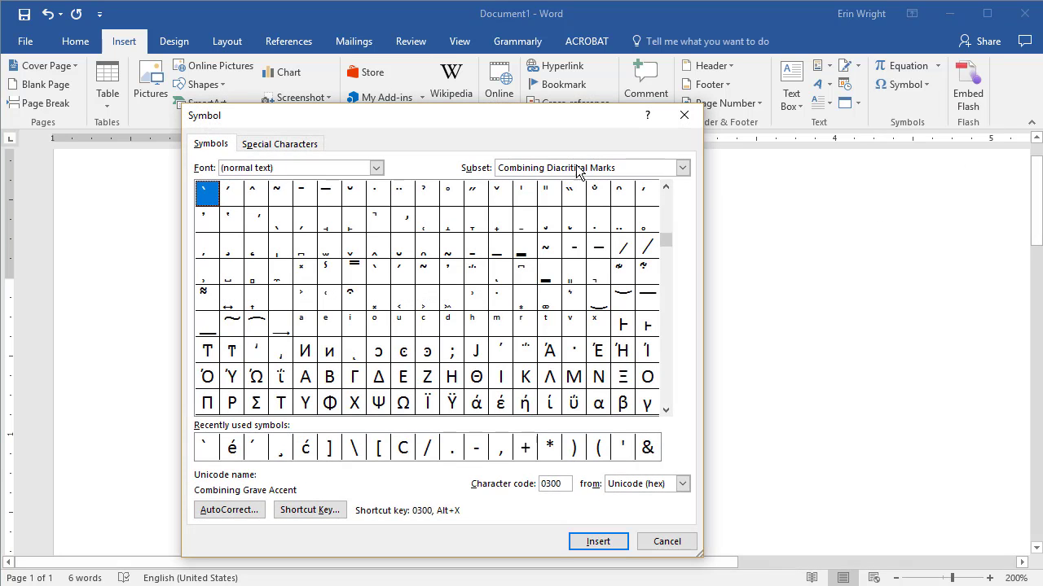
pyautogui.click(268, 144)
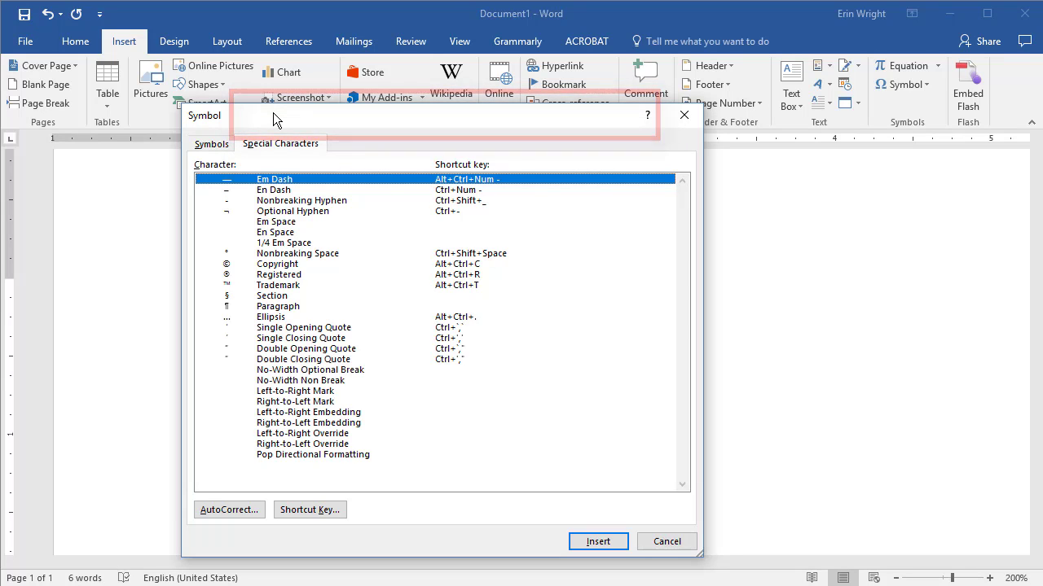
pyautogui.moveTo(273, 112); pyautogui.dragTo(603, 157)
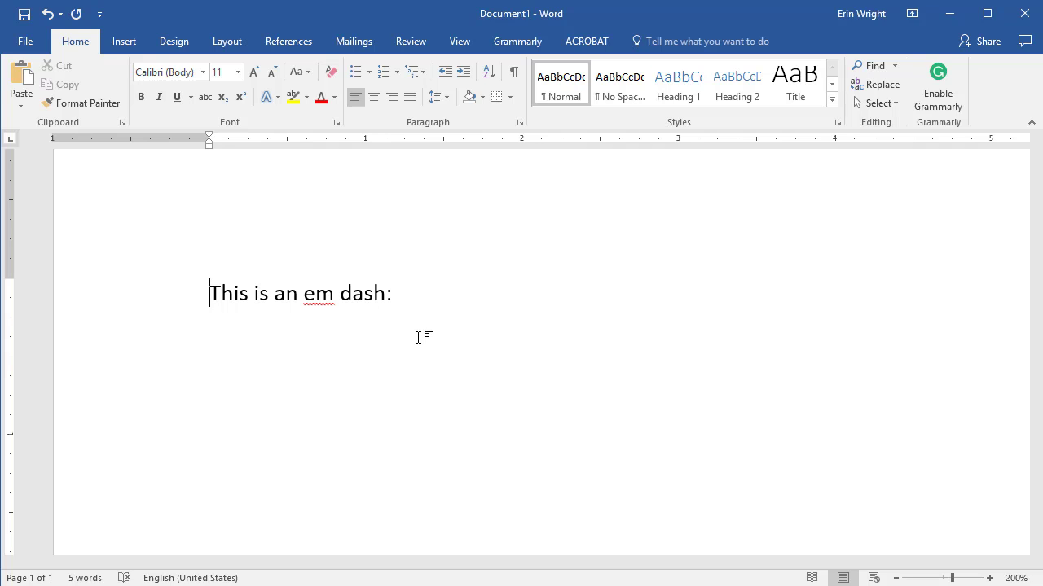
# Add an em dash after 'This is an em dash:' using Alt+Ctrl+Num minus.
pyautogui.click(410, 296)
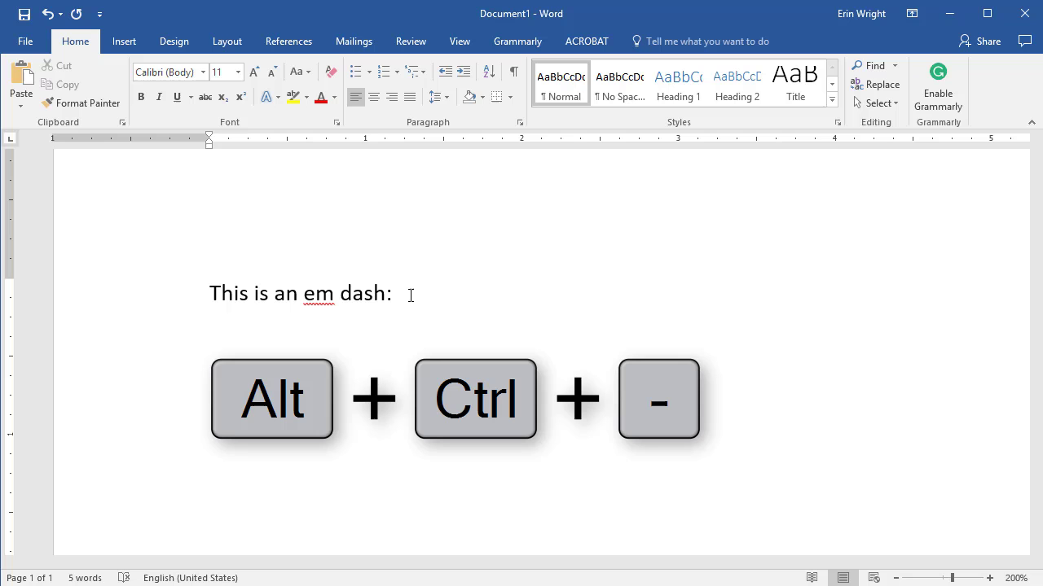
pyautogui.hotkey('ctrl', 'alt', '-')
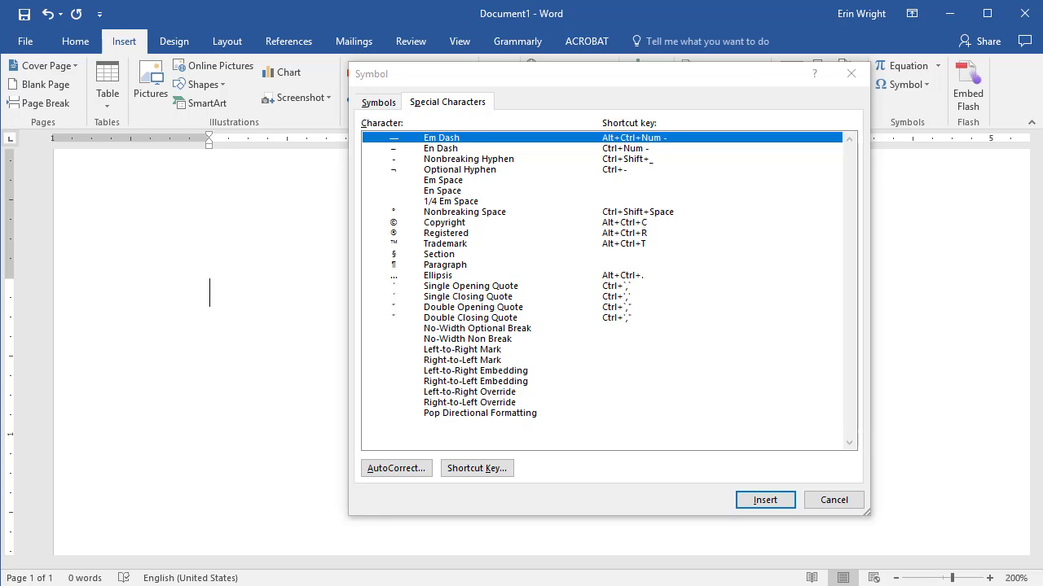
# Select Copyright in the Special Characters list and open its Shortcut Key settings.
pyautogui.click(483, 224)
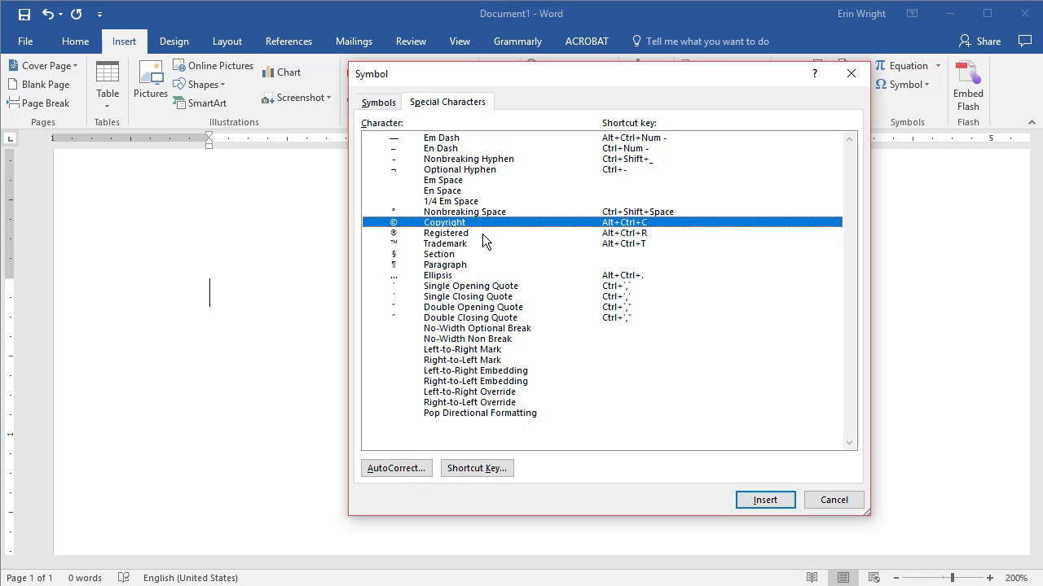
pyautogui.click(454, 475)
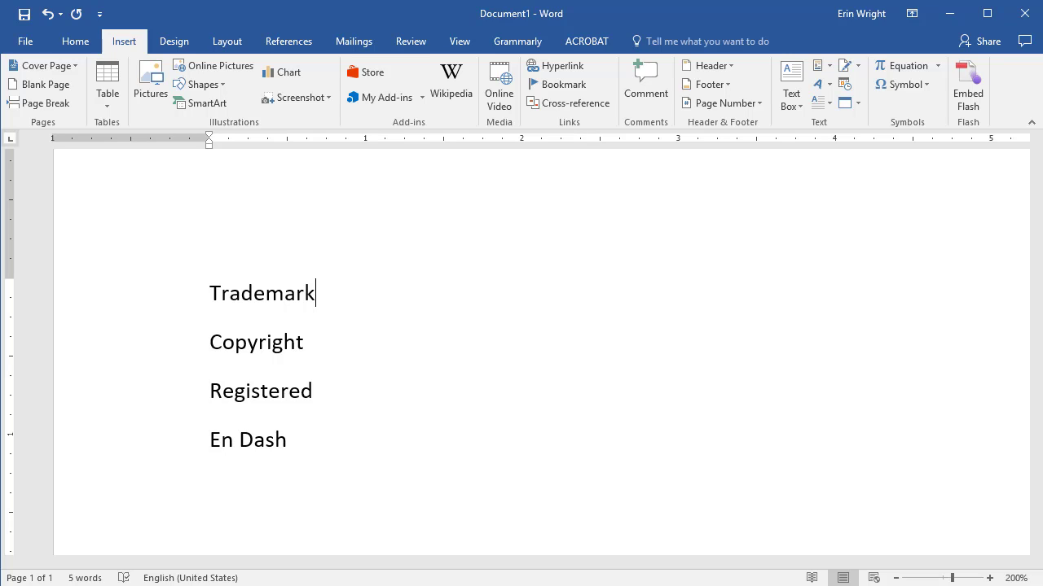
# Type (tm), (c) and (r) after Trademark, Copyright and Registered so AutoCorrect makes ™, © and ®.
pyautogui.write('(')
pyautogui.write('t')
pyautogui.write('m')
pyautogui.write(')')
pyautogui.click(304, 342)
pyautogui.write('(c)')
pyautogui.click(314, 391)
pyautogui.write('(')
pyautogui.write('r')
pyautogui.write(')')
# Type '--next' after En Dash and undo the automatic dash conversion to keep two hyphens.
pyautogui.click(286, 439)
pyautogui.write('--next')
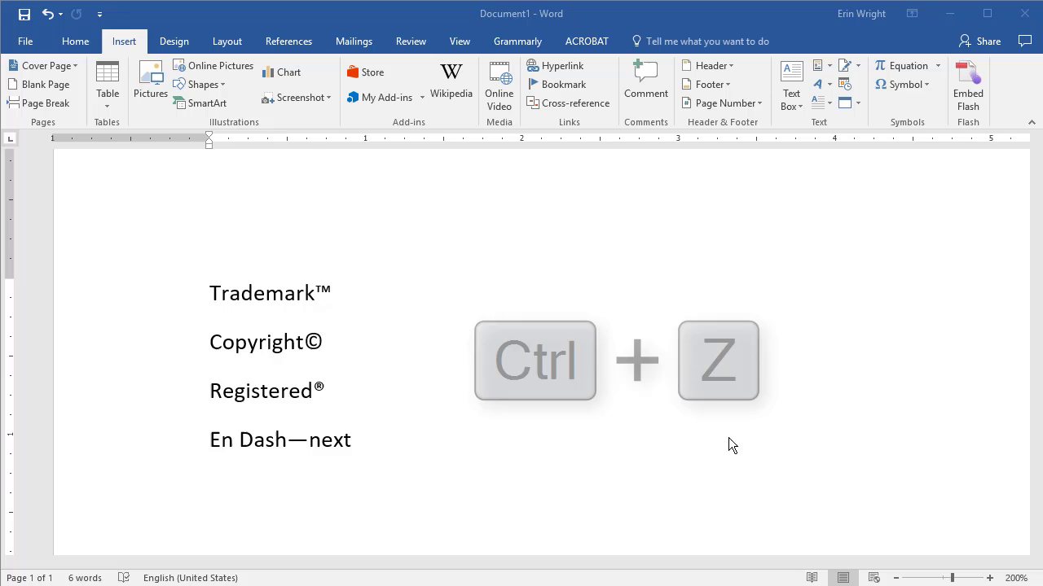
pyautogui.click(378, 444)
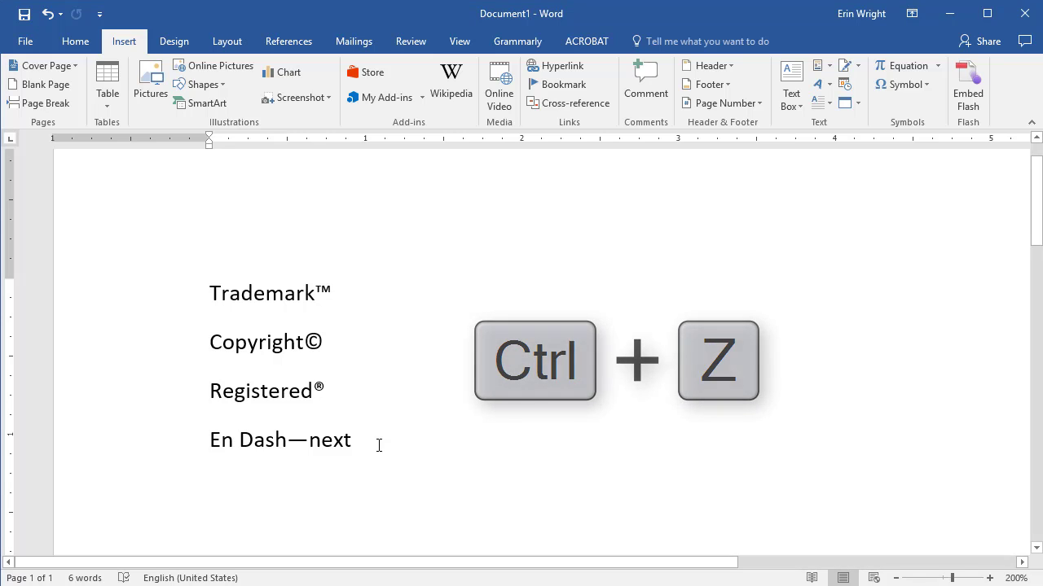
pyautogui.hotkey('ctrl', 'z')
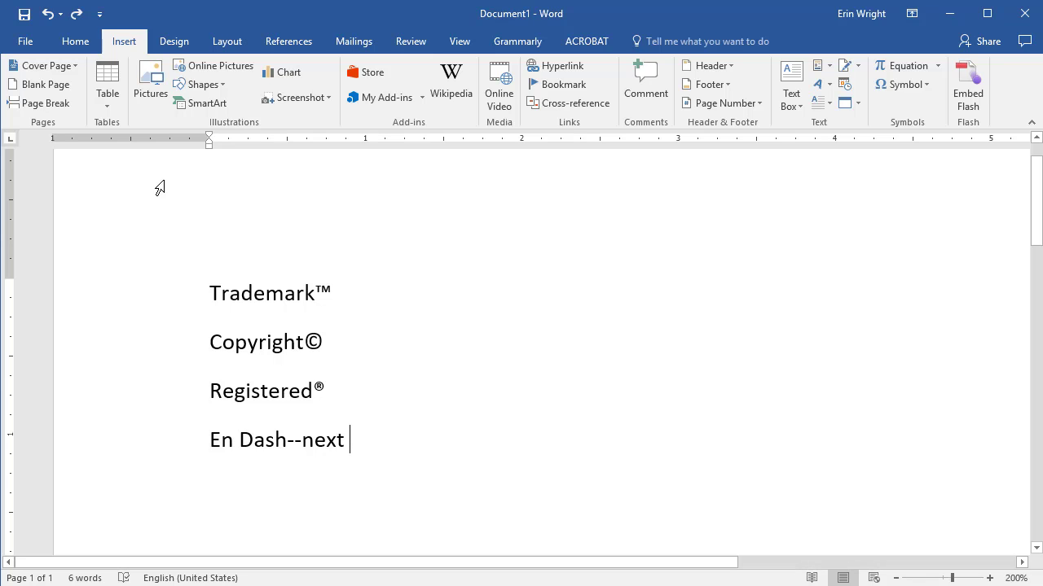
# Open the AutoCorrect Options from the Proofing page of Word Options.
pyautogui.click(24, 41)
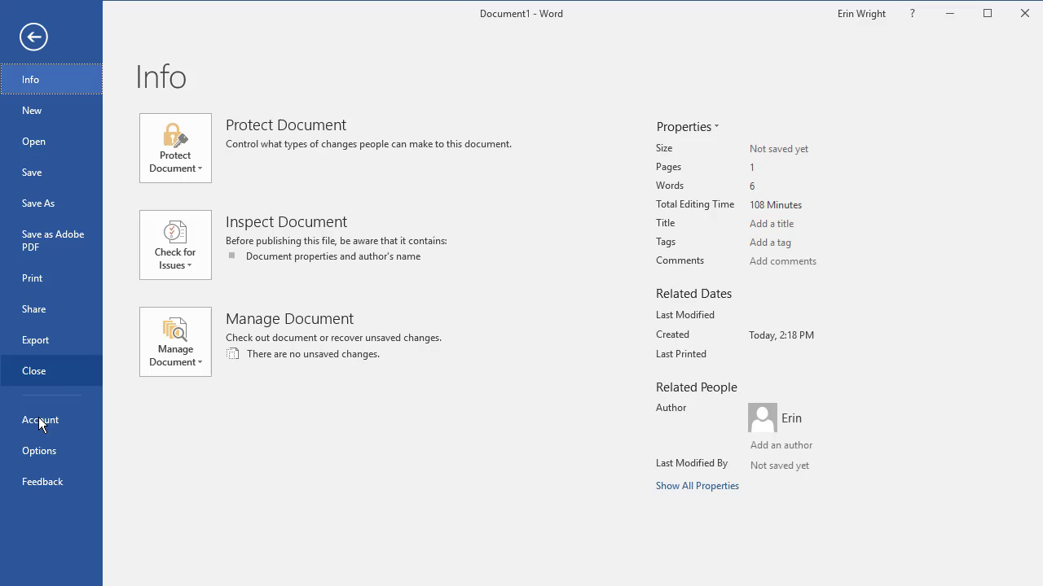
pyautogui.click(41, 451)
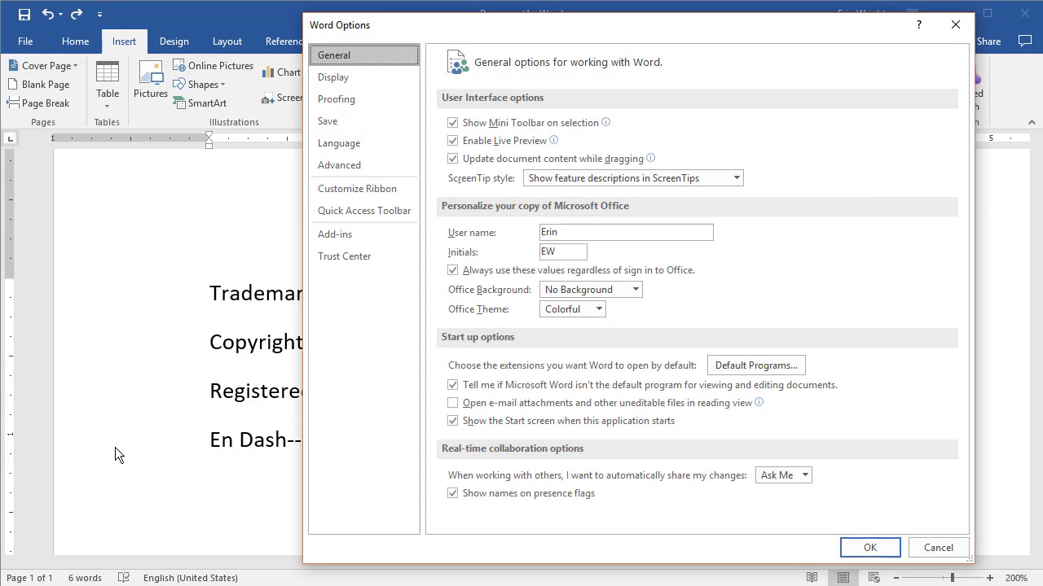
pyautogui.click(334, 96)
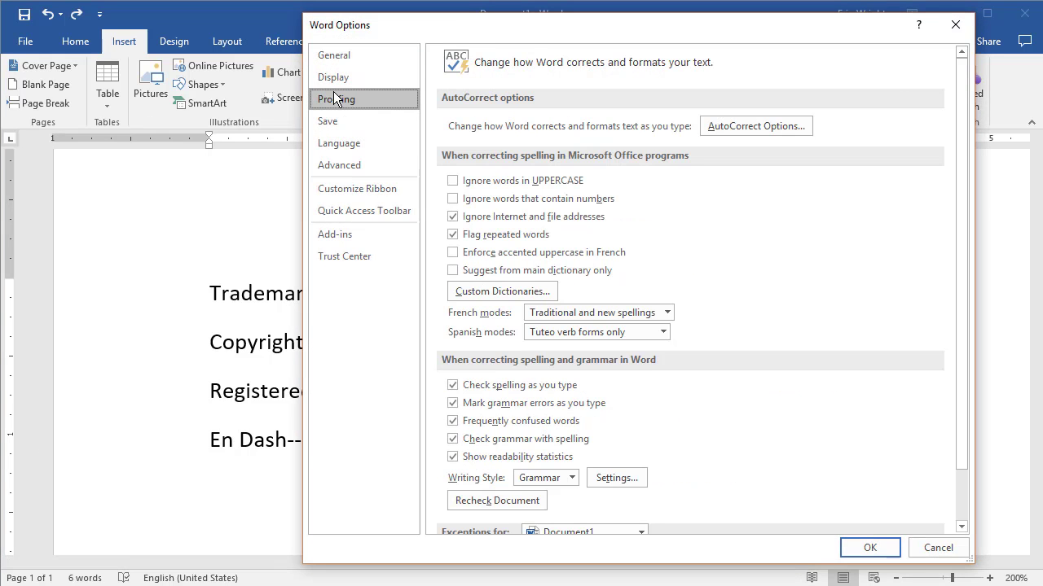
pyautogui.click(716, 127)
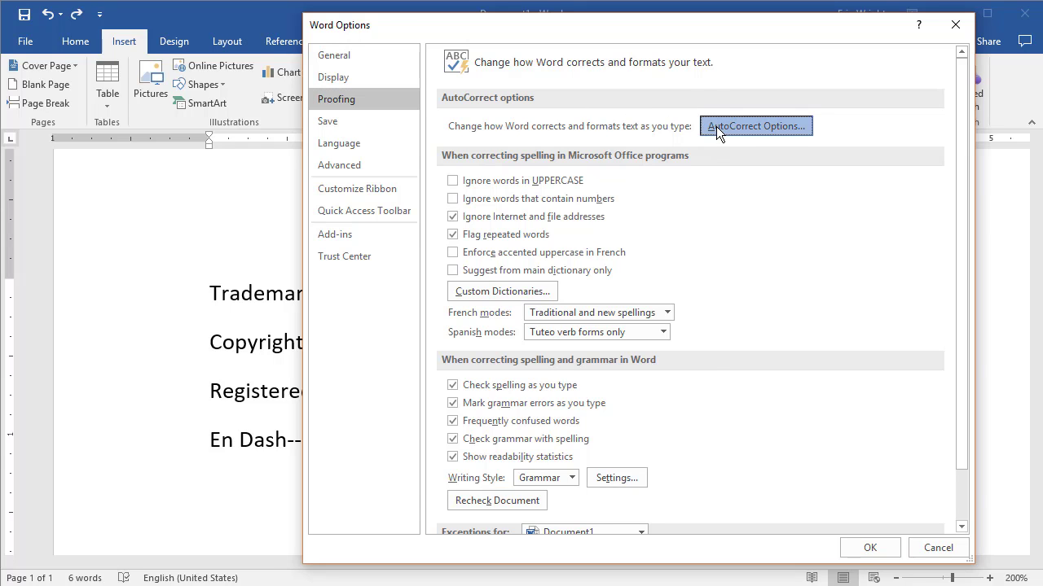